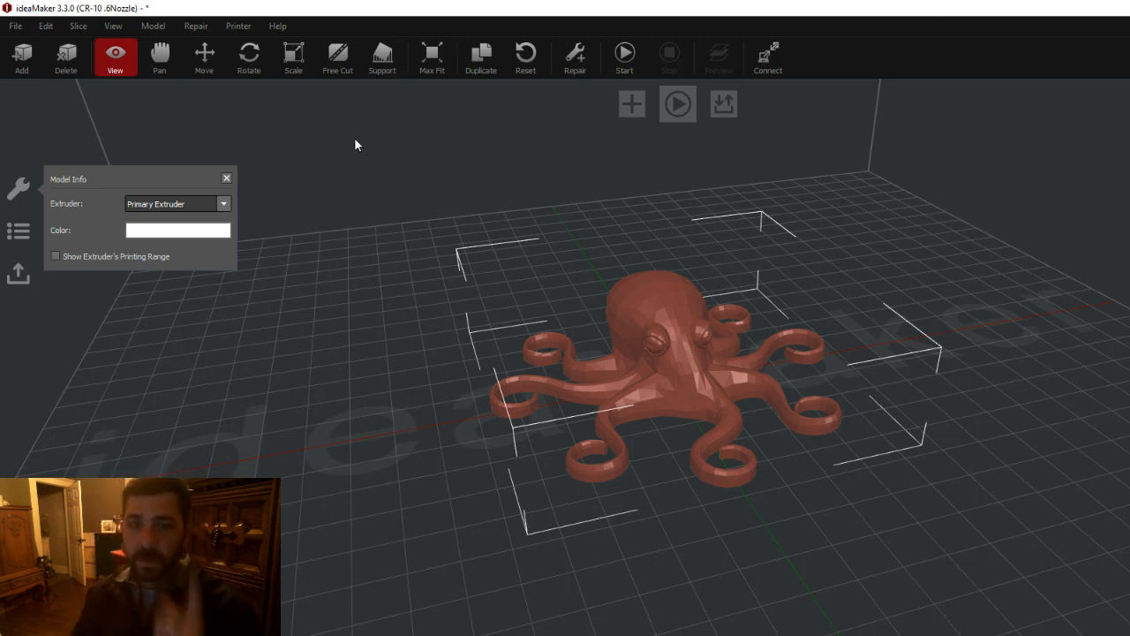
Try scaling only the octopus's height to 36 mm and reset its dimensions.
{"action": "left_click", "coordinate": [296, 57]}
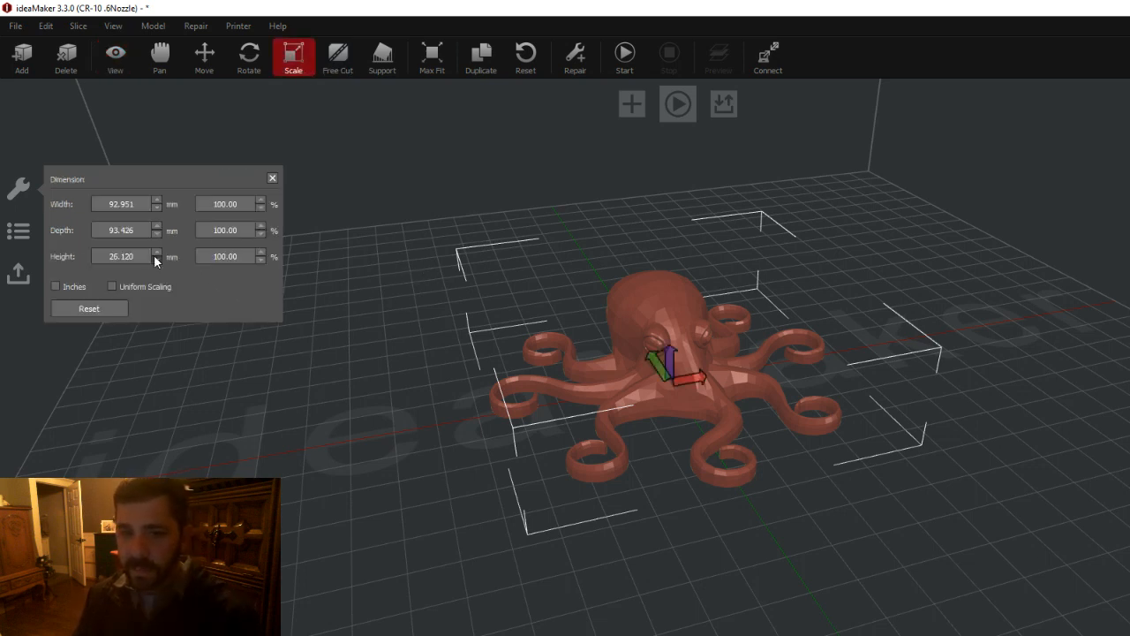
{"action": "left_click_drag", "start_coordinate": [141, 256], "coordinate": [91, 255]}
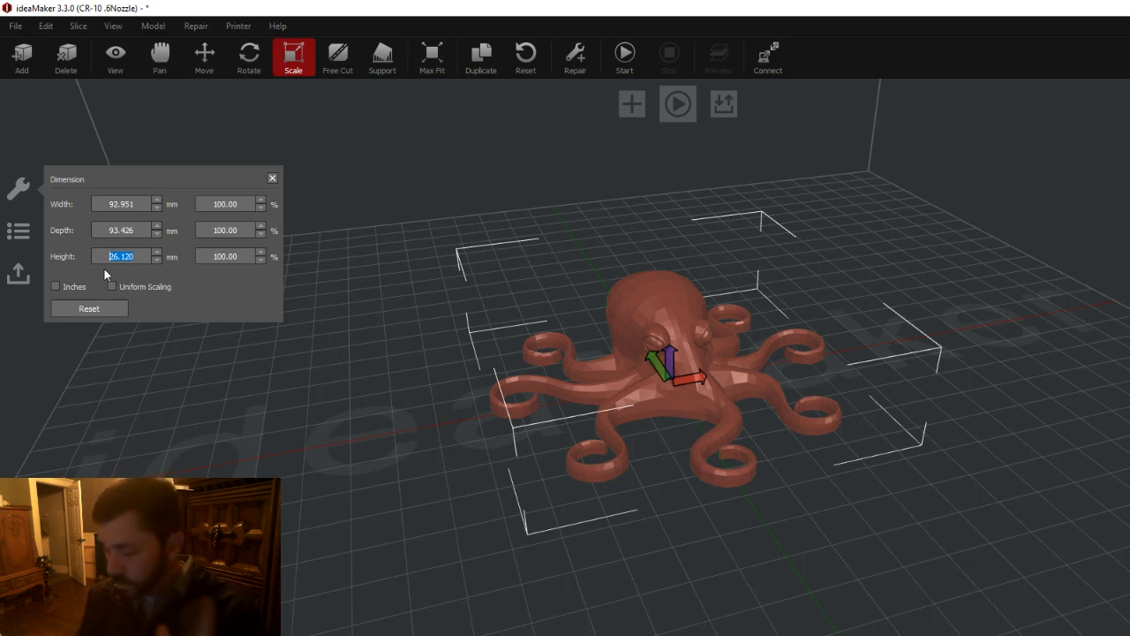
{"action": "type", "text": "36"}
{"action": "key", "text": "Return"}
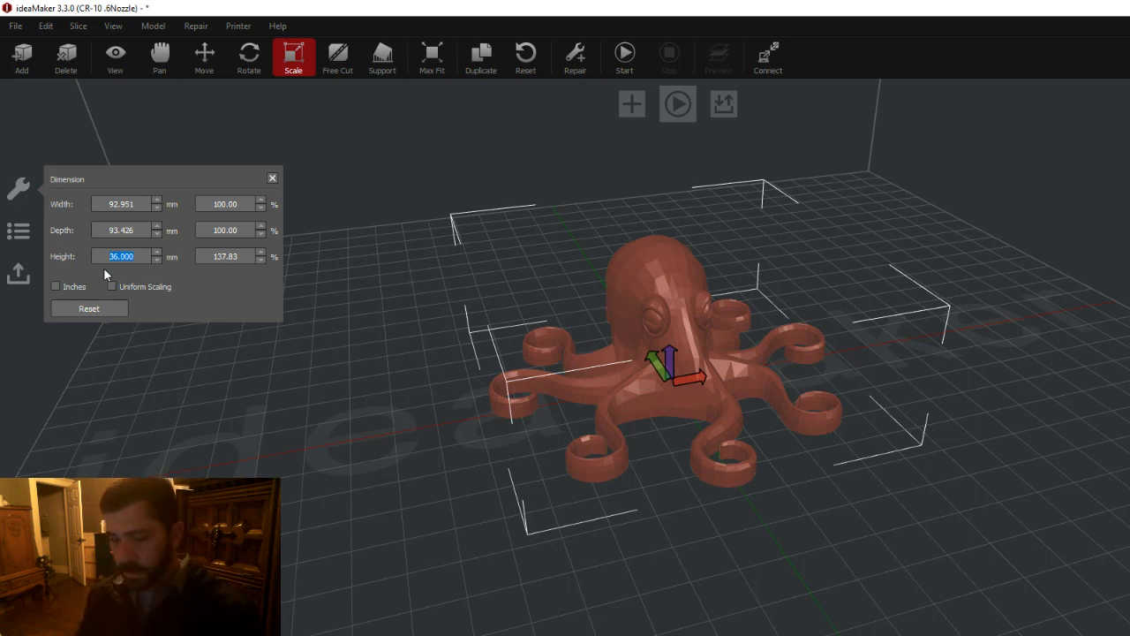
{"action": "left_click", "coordinate": [110, 307]}
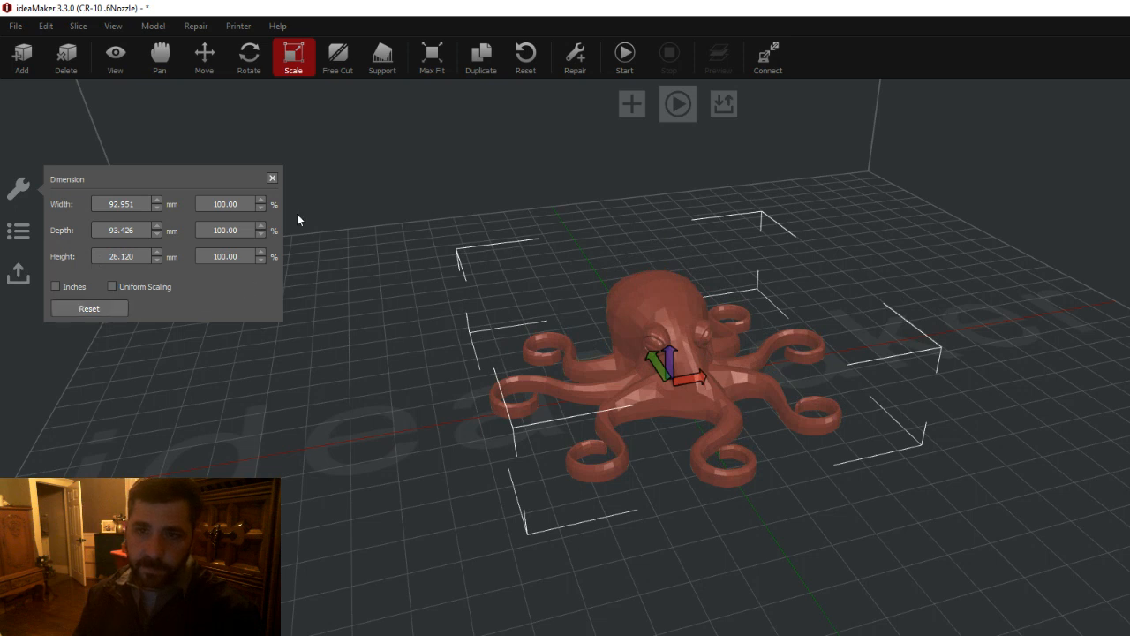
Cut the octopus horizontally using Free Cut with the cutting plane at Z 2 mm.
{"action": "left_click", "coordinate": [338, 60]}
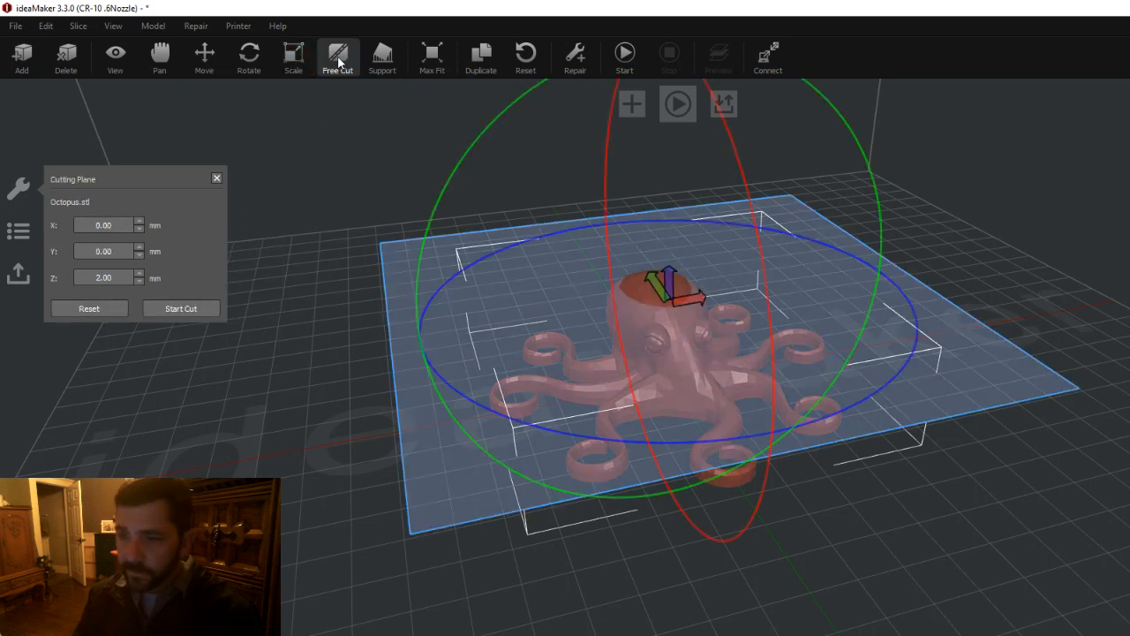
{"action": "right_click", "coordinate": [990, 527]}
{"action": "left_click", "coordinate": [668, 277]}
{"action": "left_click_drag", "start_coordinate": [668, 276], "coordinate": [668, 353]}
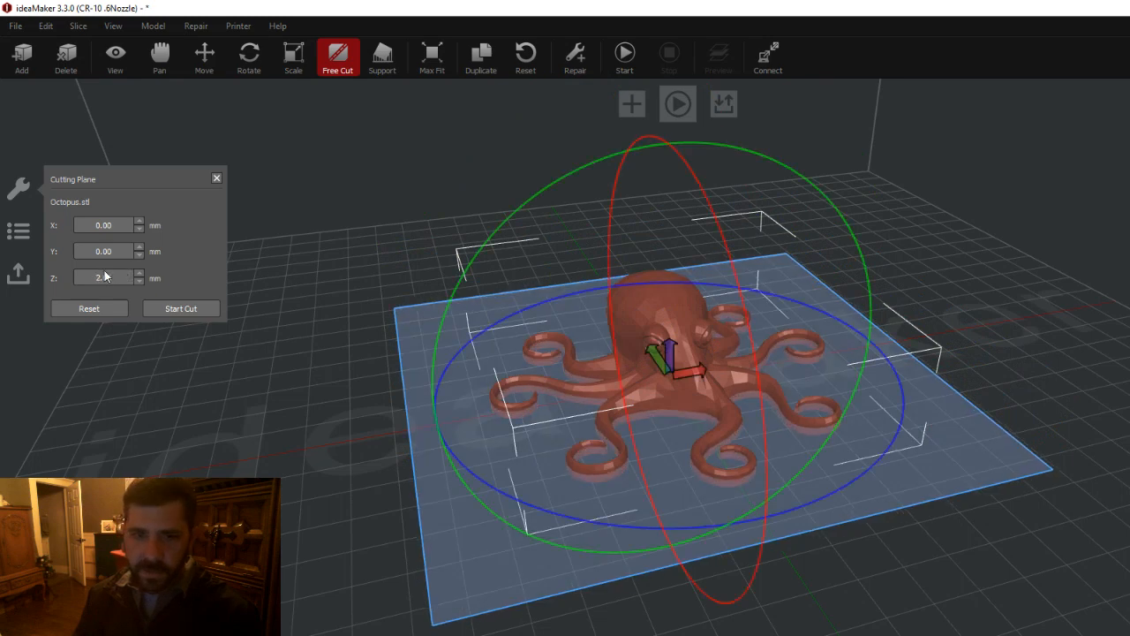
{"action": "left_click_drag", "start_coordinate": [118, 279], "coordinate": [93, 298]}
{"action": "type", "text": "2"}
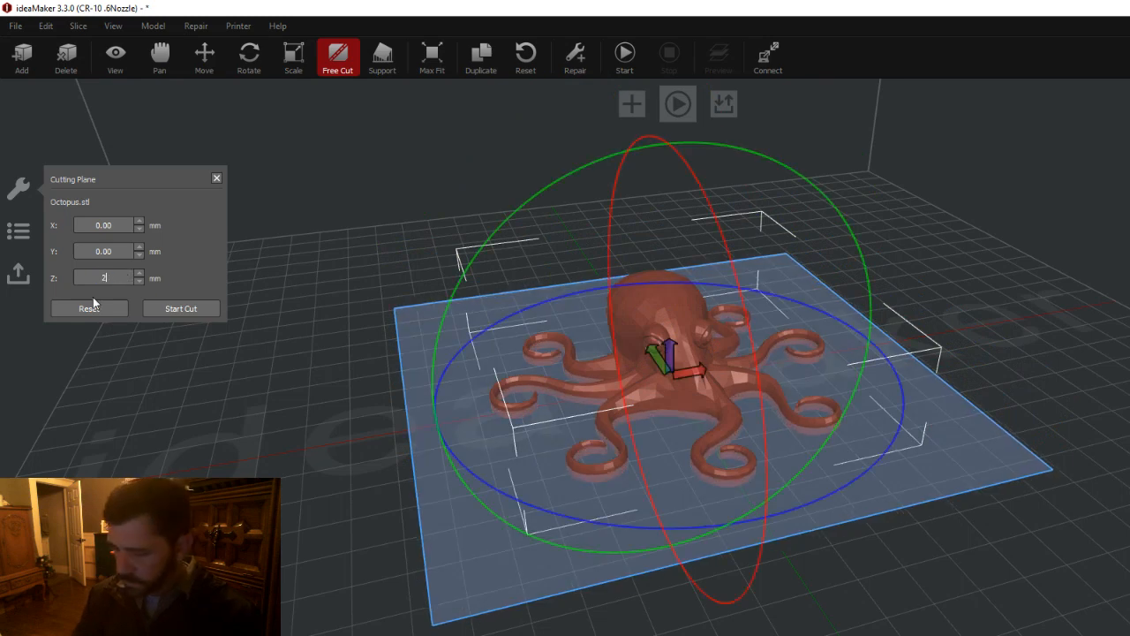
{"action": "key", "text": "Return"}
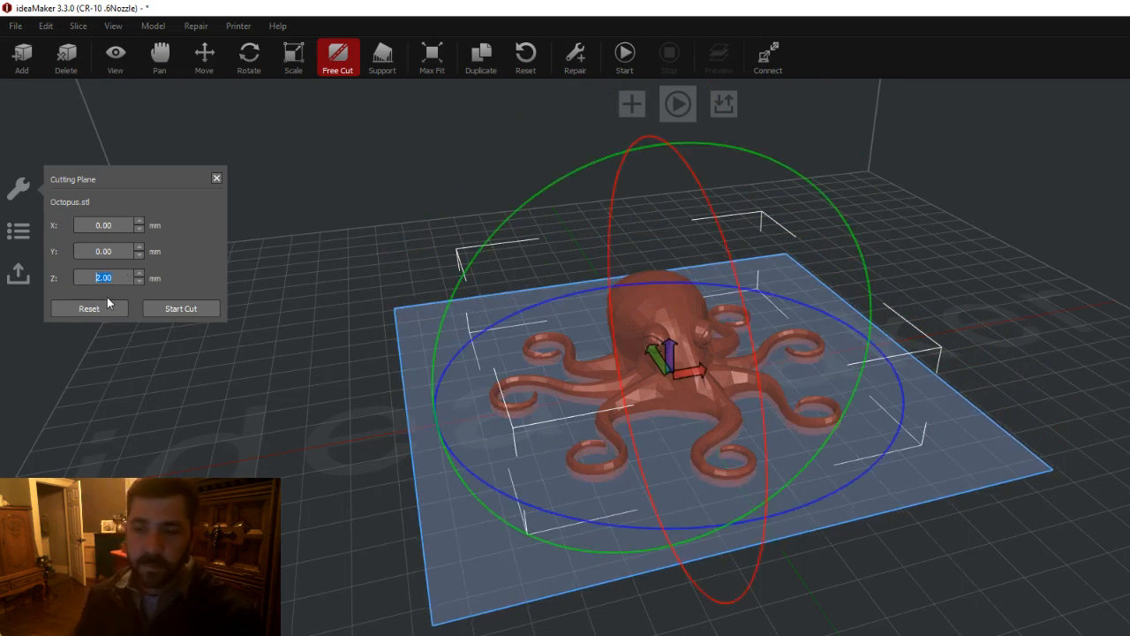
{"action": "left_click_drag", "start_coordinate": [825, 627], "coordinate": [768, 457]}
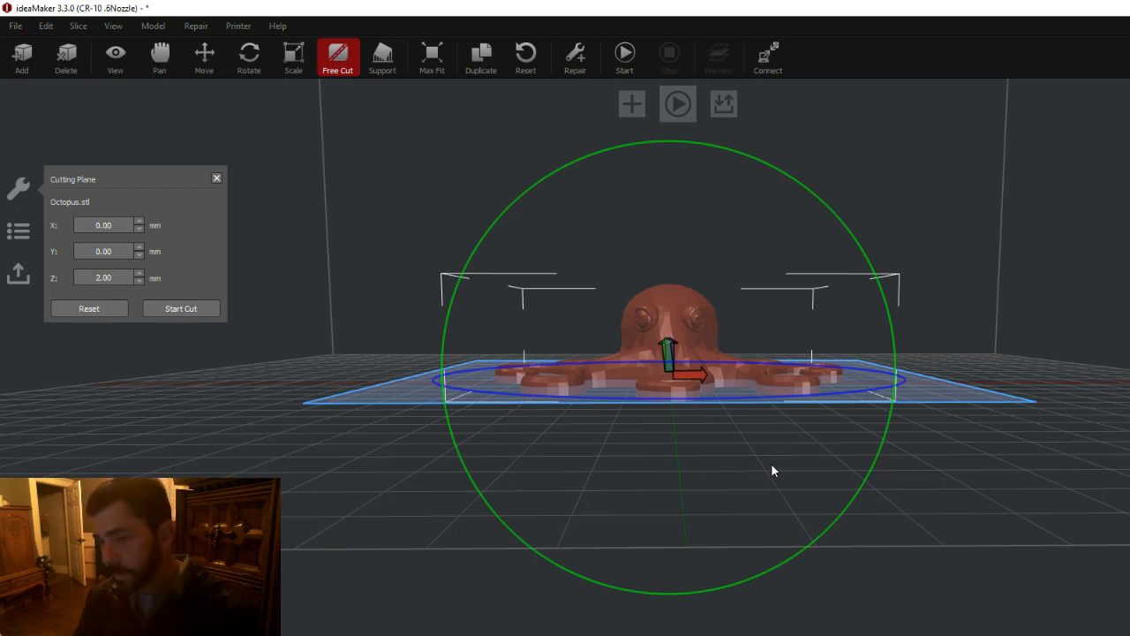
{"action": "left_click_drag", "start_coordinate": [701, 486], "coordinate": [724, 455]}
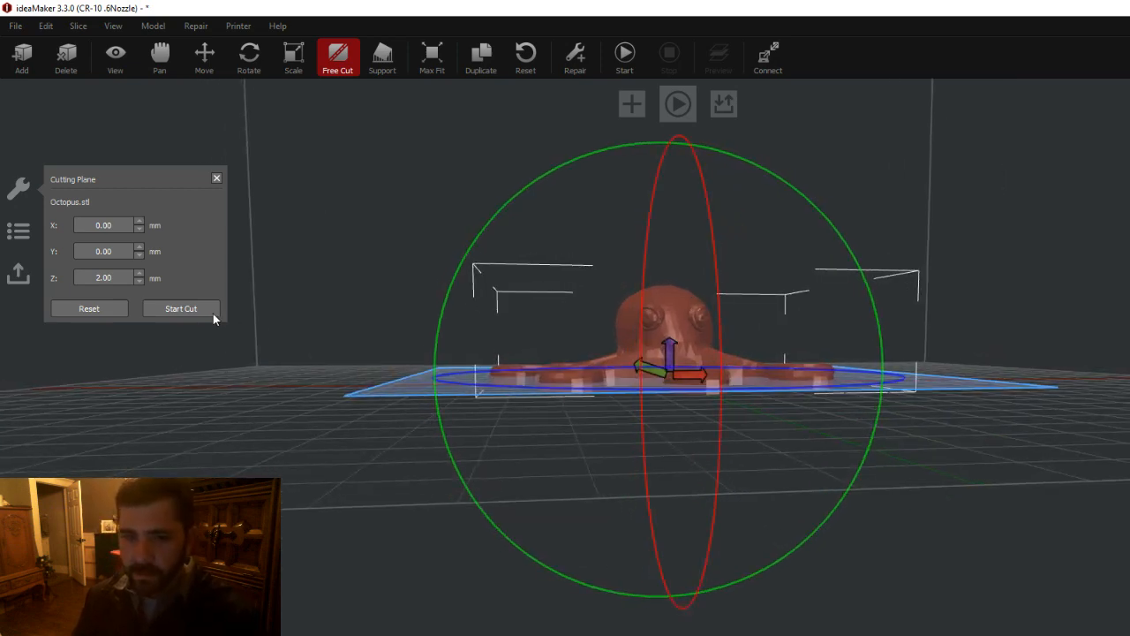
{"action": "left_click", "coordinate": [177, 310]}
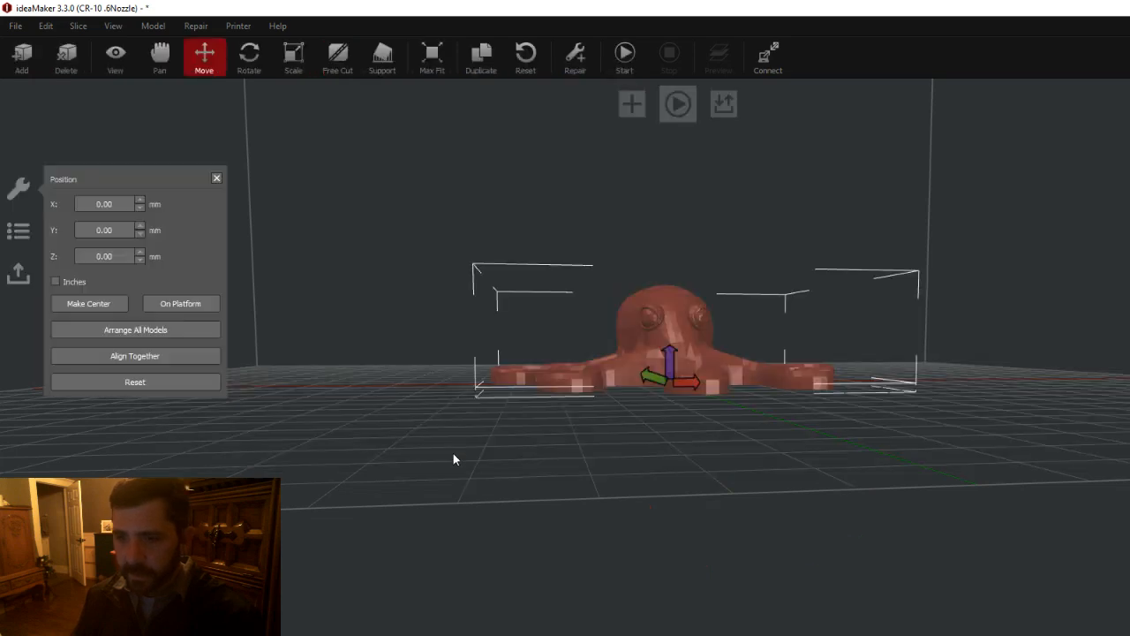
Raise the upper piece of the cut octopus to a Z position of 12 mm.
{"action": "left_click_drag", "start_coordinate": [523, 433], "coordinate": [645, 450]}
{"action": "left_click", "coordinate": [650, 328]}
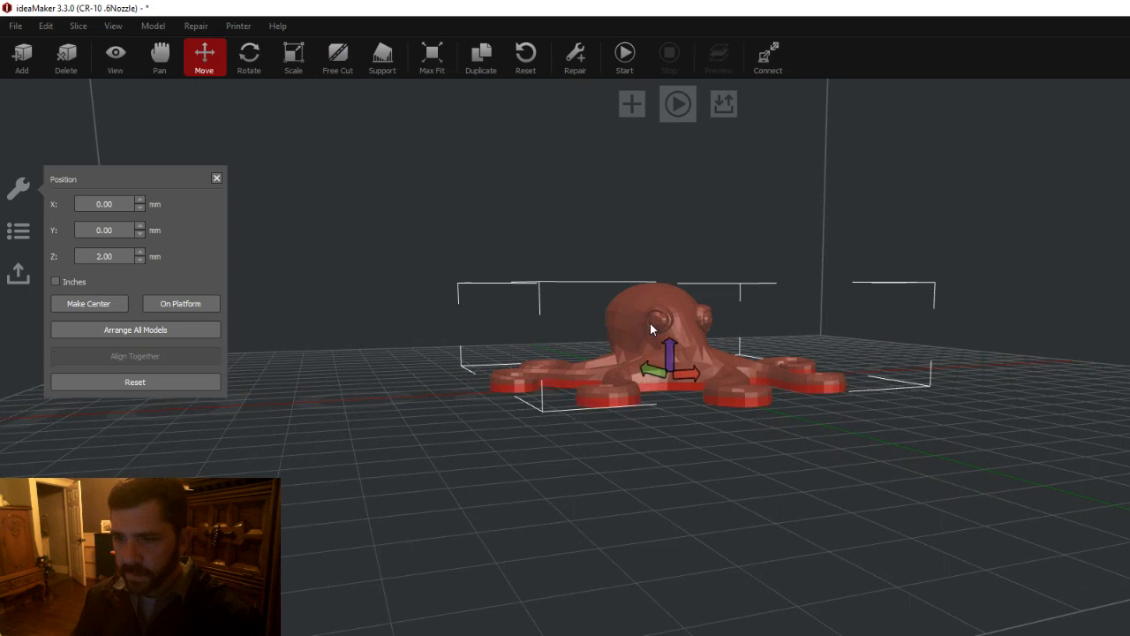
{"action": "left_click", "coordinate": [607, 414]}
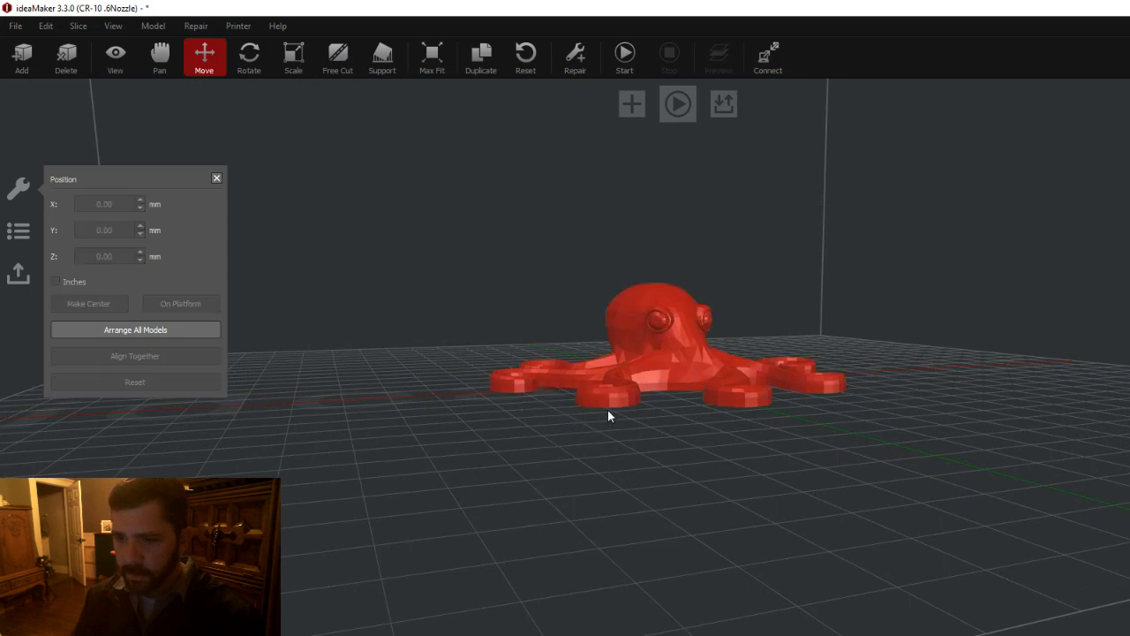
{"action": "left_click", "coordinate": [609, 407]}
{"action": "left_click_drag", "start_coordinate": [699, 530], "coordinate": [621, 555]}
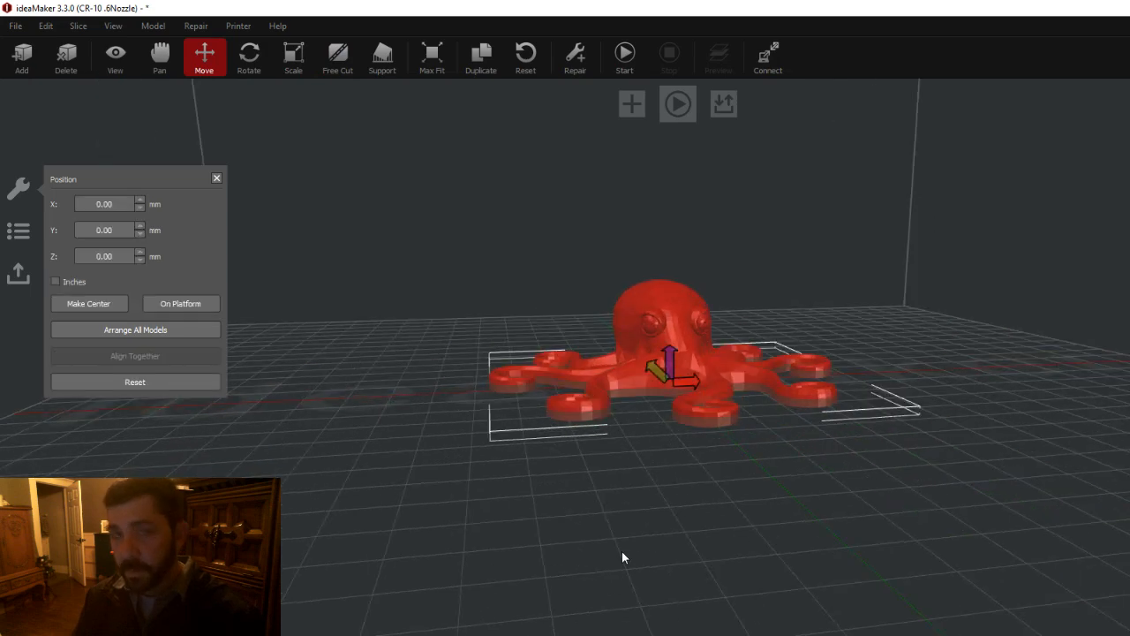
{"action": "left_click", "coordinate": [681, 312]}
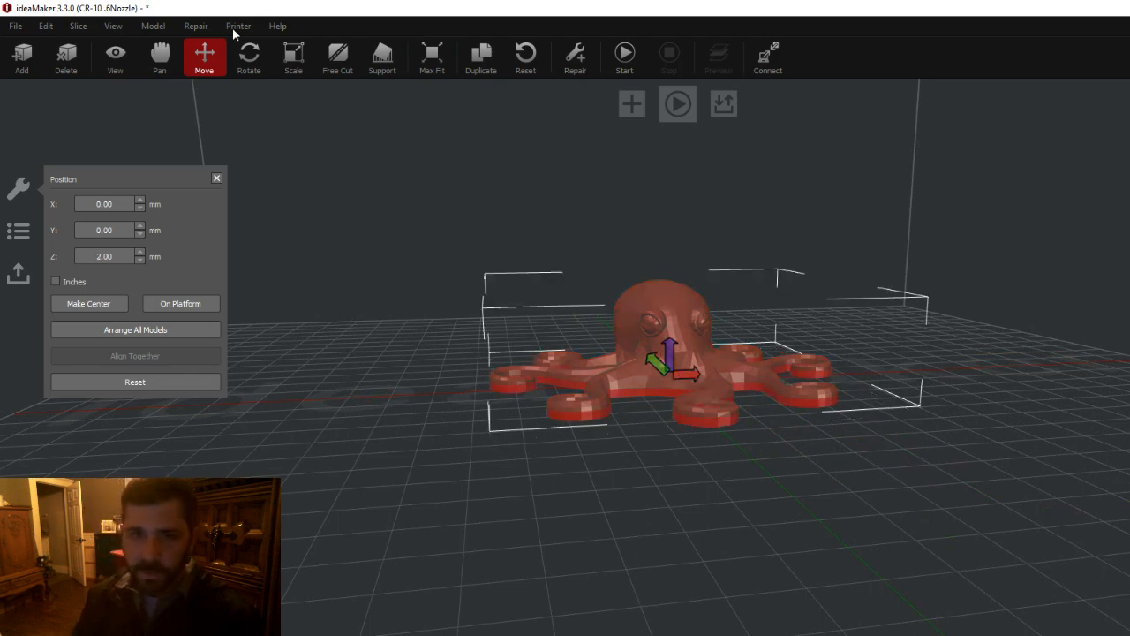
{"action": "double_click", "coordinate": [103, 255]}
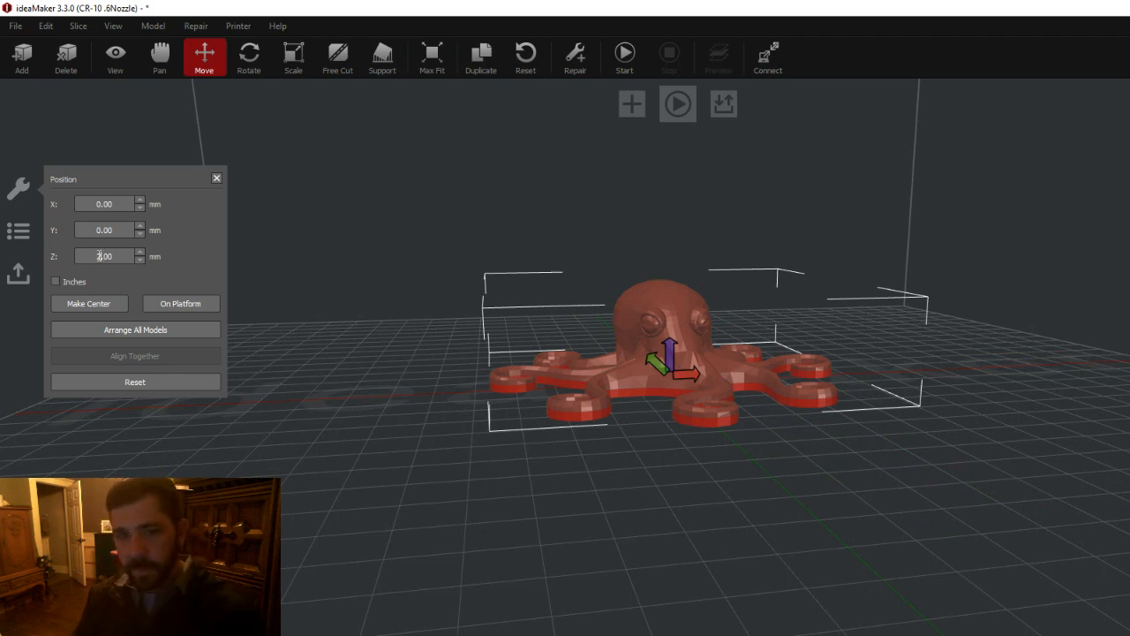
{"action": "type", "text": "12"}
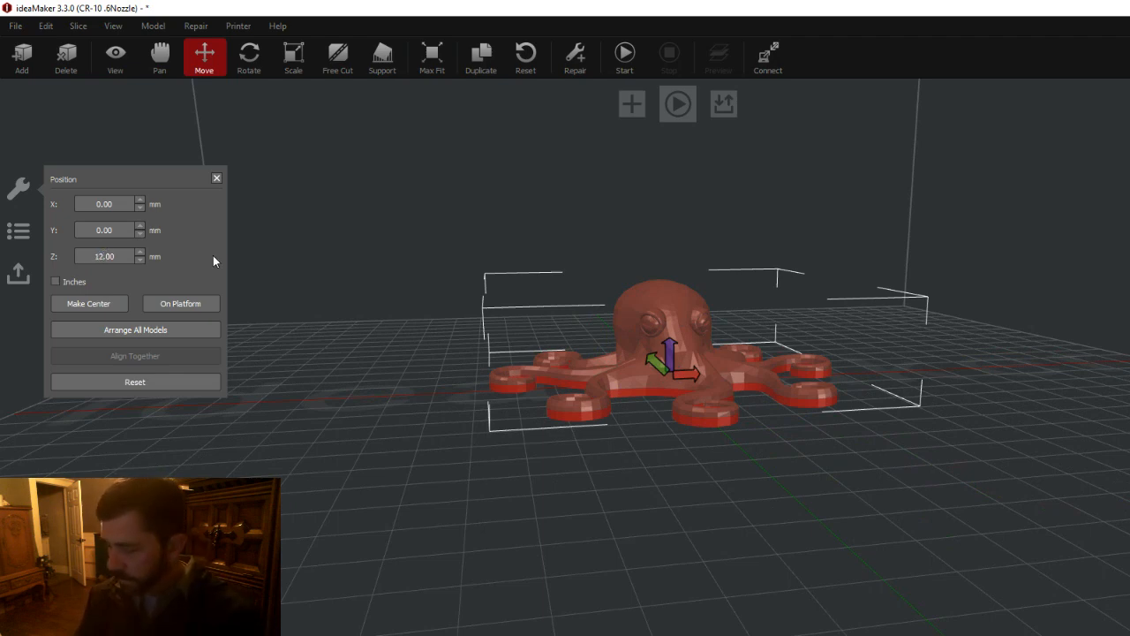
{"action": "key", "text": "Return"}
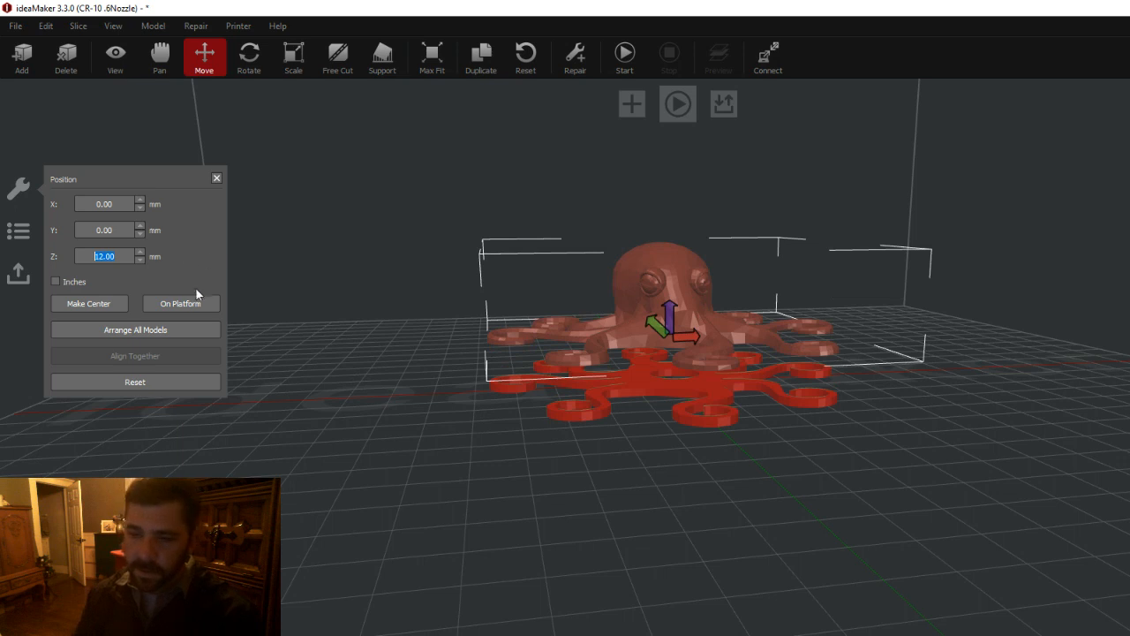
Scale the height of the thin lower piece to 12 mm without changing its width and depth.
{"action": "left_click", "coordinate": [686, 407]}
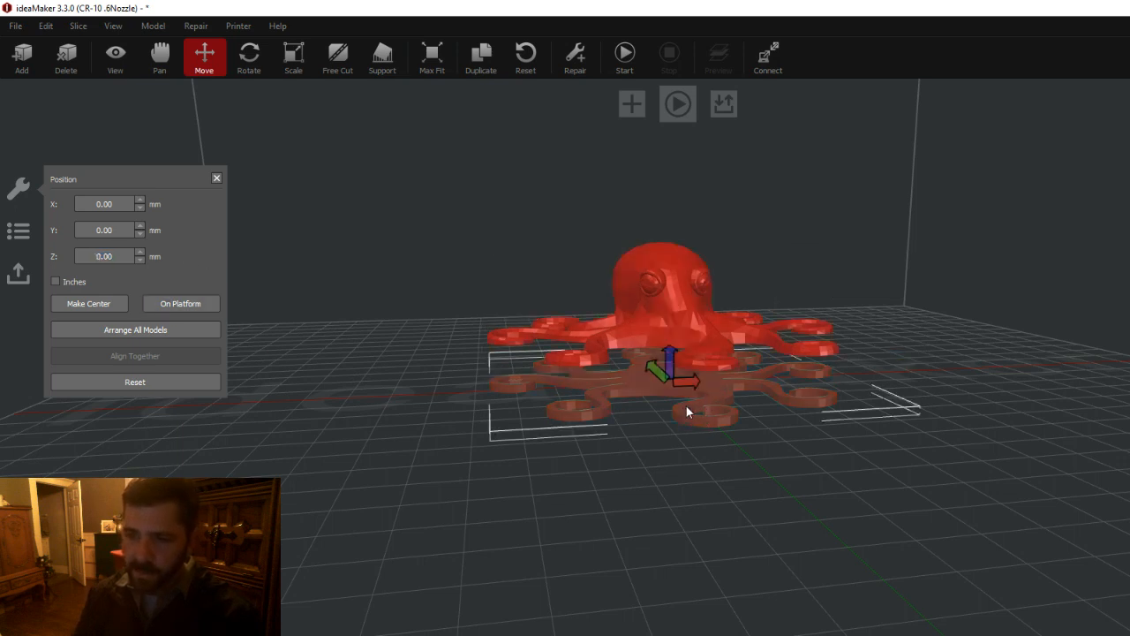
{"action": "left_click", "coordinate": [701, 362]}
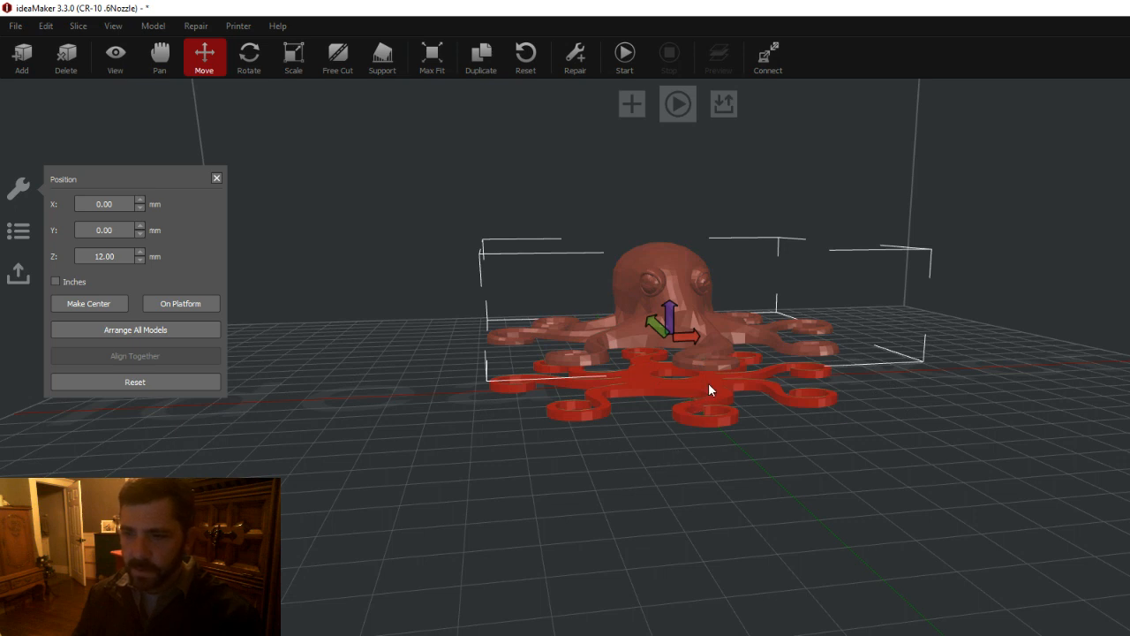
{"action": "left_click", "coordinate": [709, 383]}
{"action": "left_click", "coordinate": [294, 60]}
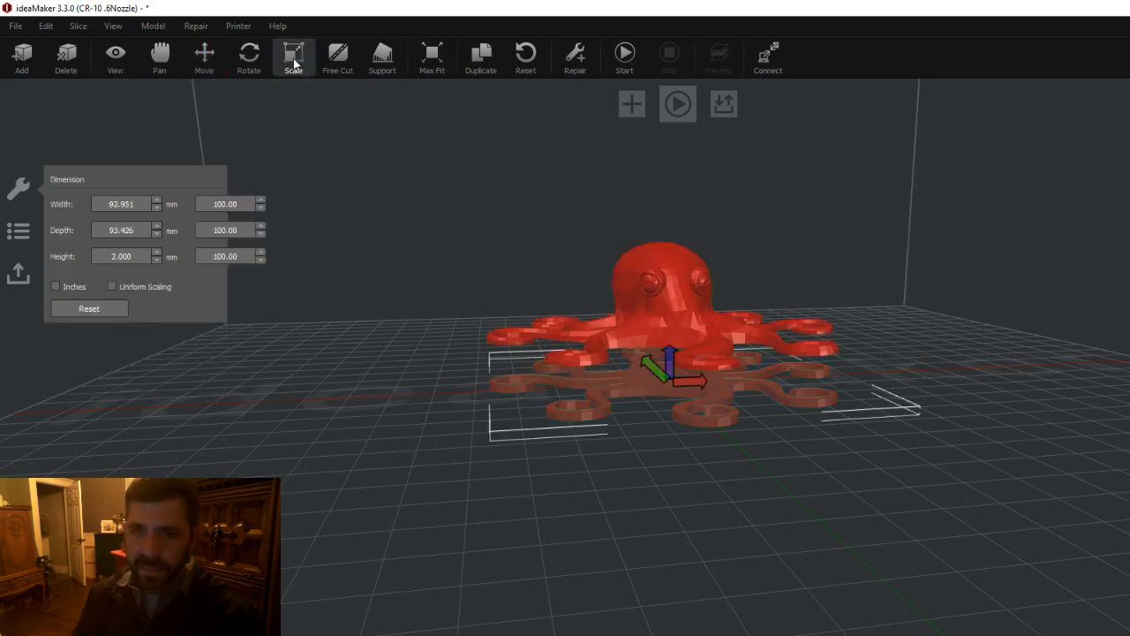
{"action": "left_click", "coordinate": [114, 257]}
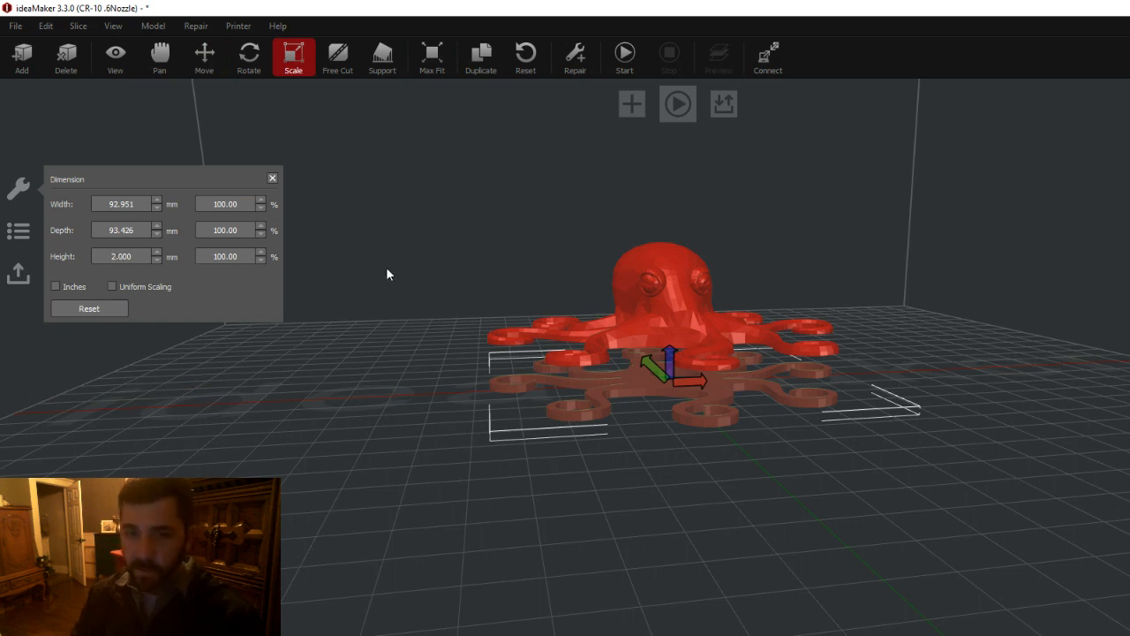
{"action": "type", "text": "1"}
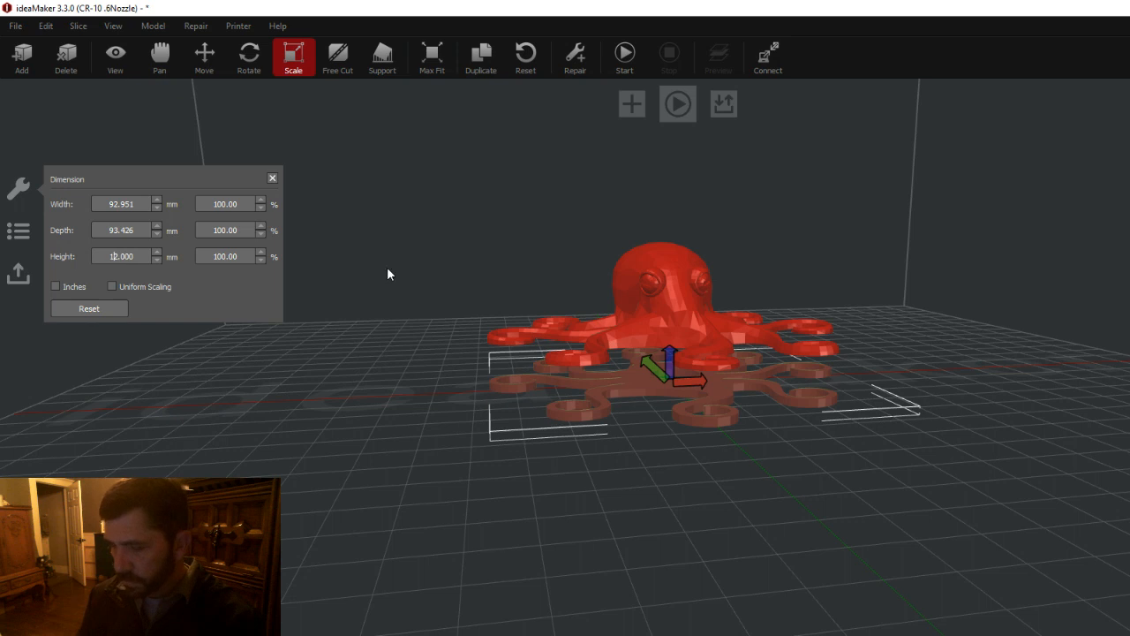
{"action": "key", "text": "Return"}
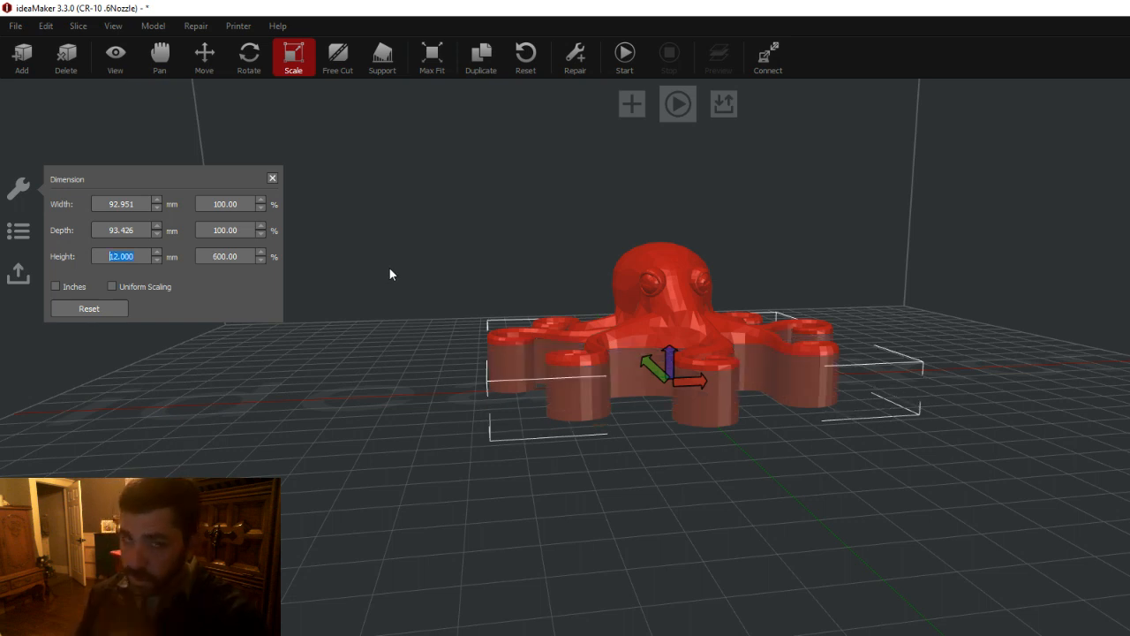
Select the upper and lower octopus pieces together and merge them into one model.
{"action": "left_click", "coordinate": [653, 547]}
{"action": "right_click_drag", "start_coordinate": [652, 547], "coordinate": [720, 403]}
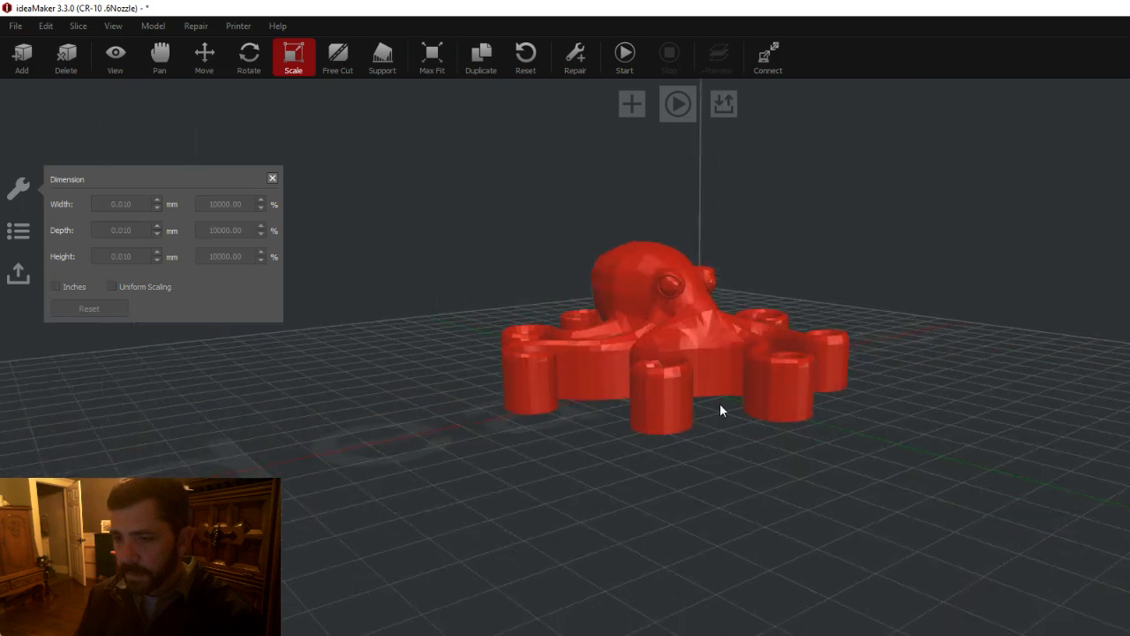
{"action": "scroll", "coordinate": [717, 395], "scroll_direction": "up", "scroll_amount": 5}
{"action": "right_click_drag", "start_coordinate": [818, 479], "coordinate": [572, 533]}
{"action": "right_click_drag", "start_coordinate": [508, 521], "coordinate": [556, 483]}
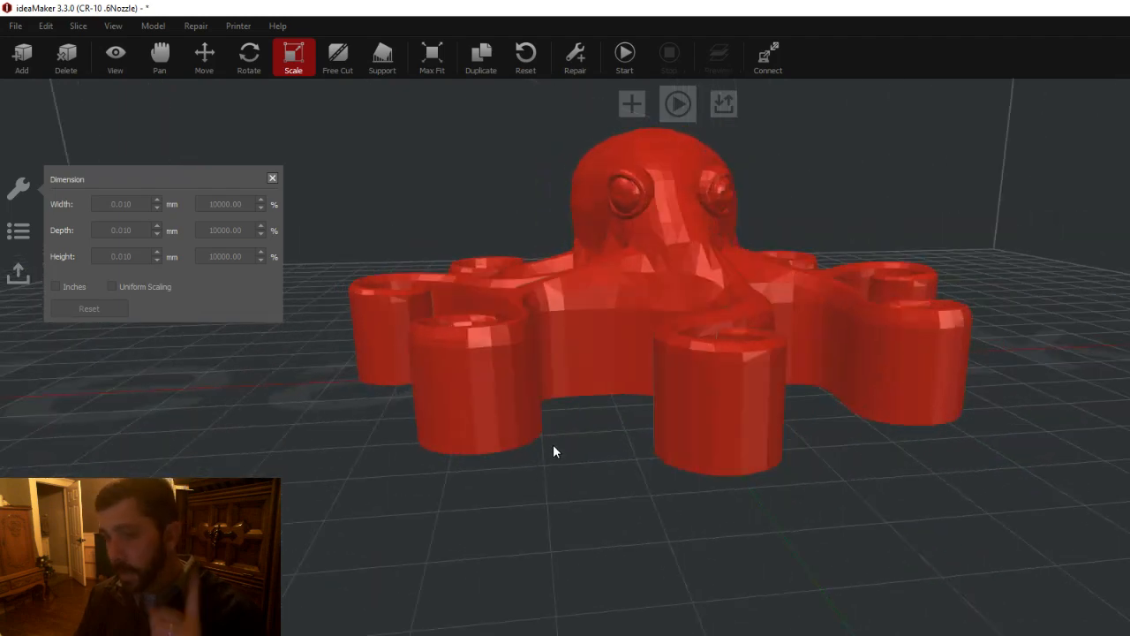
{"action": "left_click", "coordinate": [717, 411]}
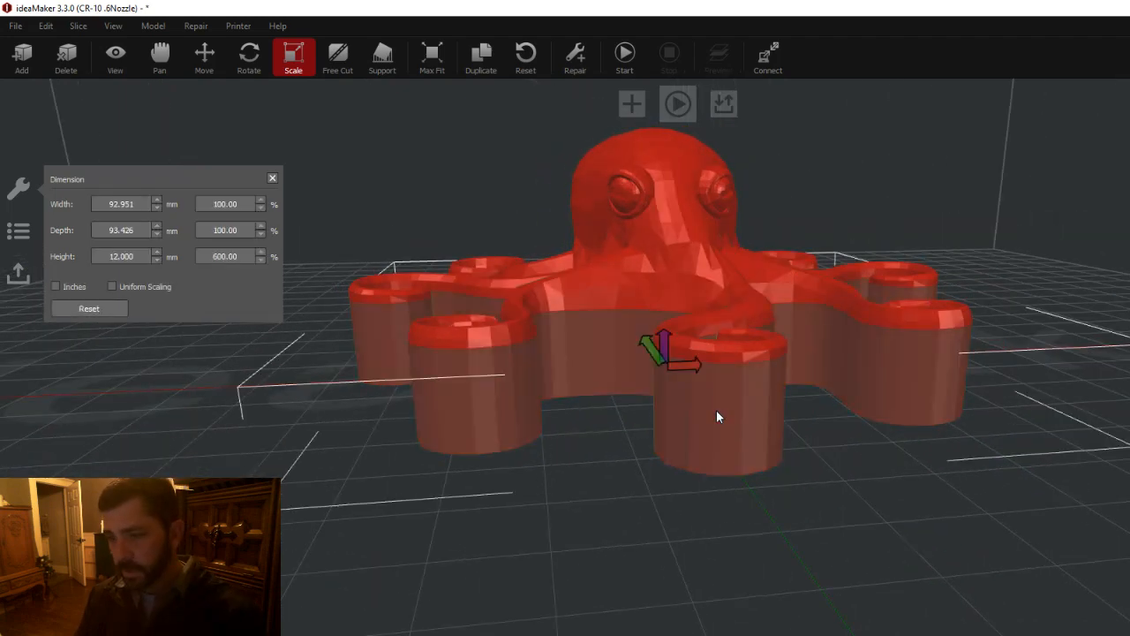
{"action": "left_click", "coordinate": [656, 307]}
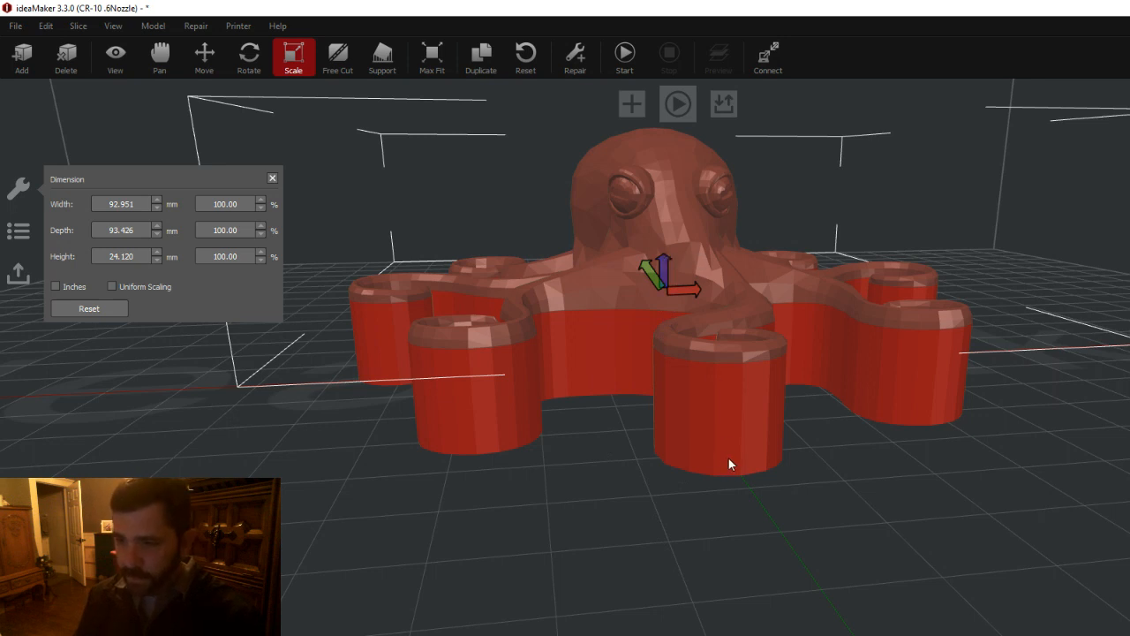
{"action": "left_click", "coordinate": [730, 430]}
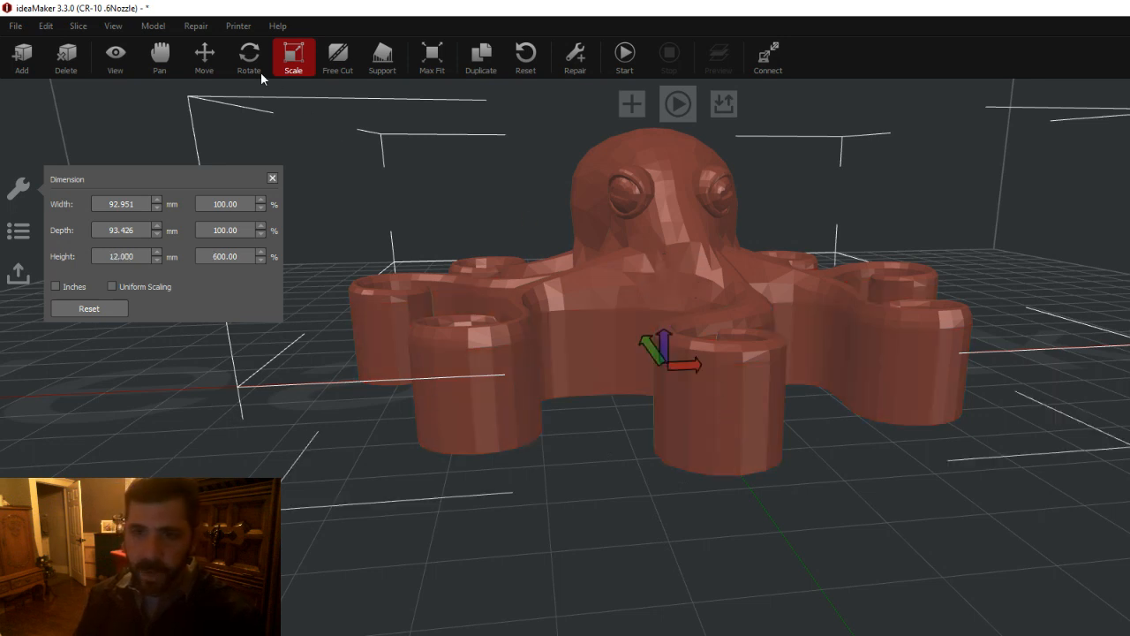
{"action": "left_click", "coordinate": [152, 26]}
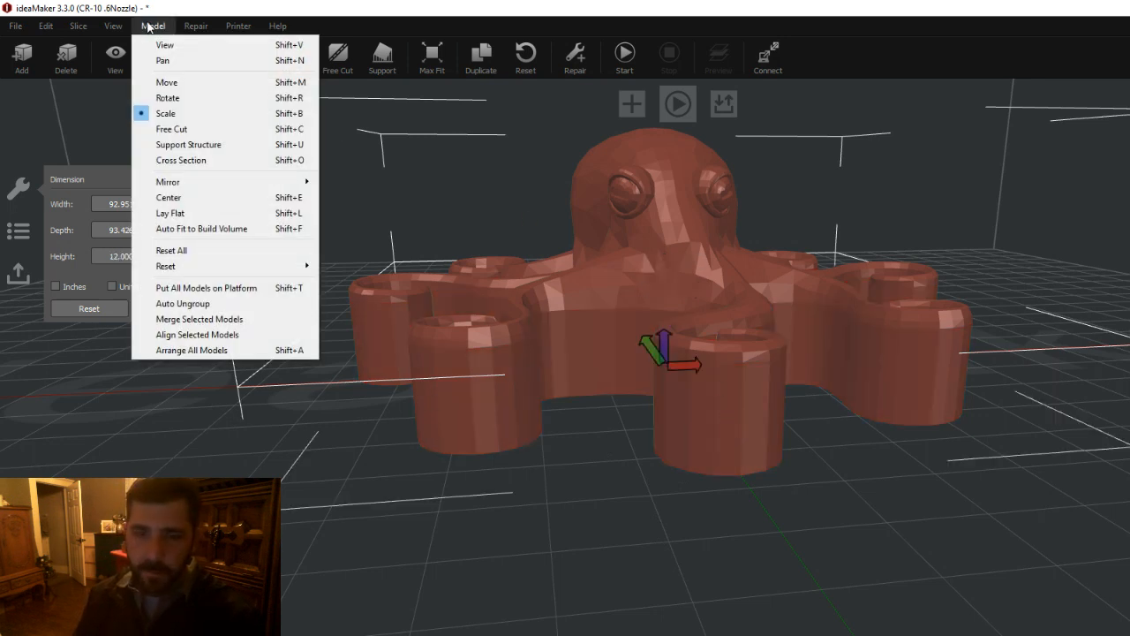
{"action": "left_click", "coordinate": [229, 316]}
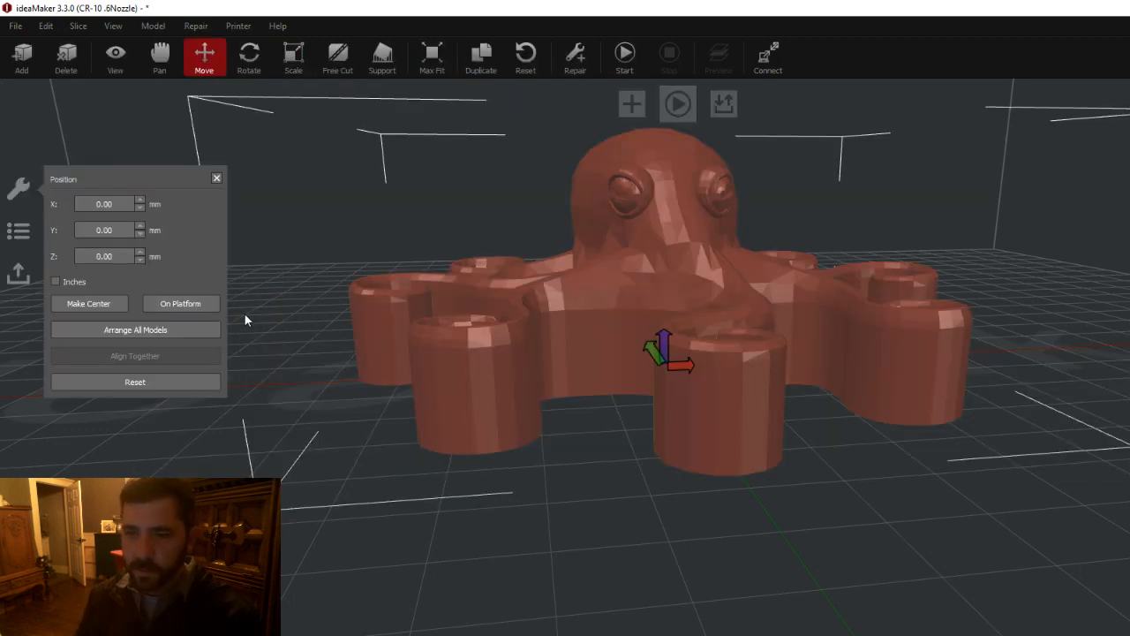
Move the merged octopus freehand across the platform to about X 2.3 mm, Y -14.5 mm.
{"action": "left_click_drag", "start_coordinate": [764, 361], "coordinate": [701, 411]}
{"action": "scroll", "coordinate": [725, 402], "scroll_direction": "down", "scroll_amount": 4}
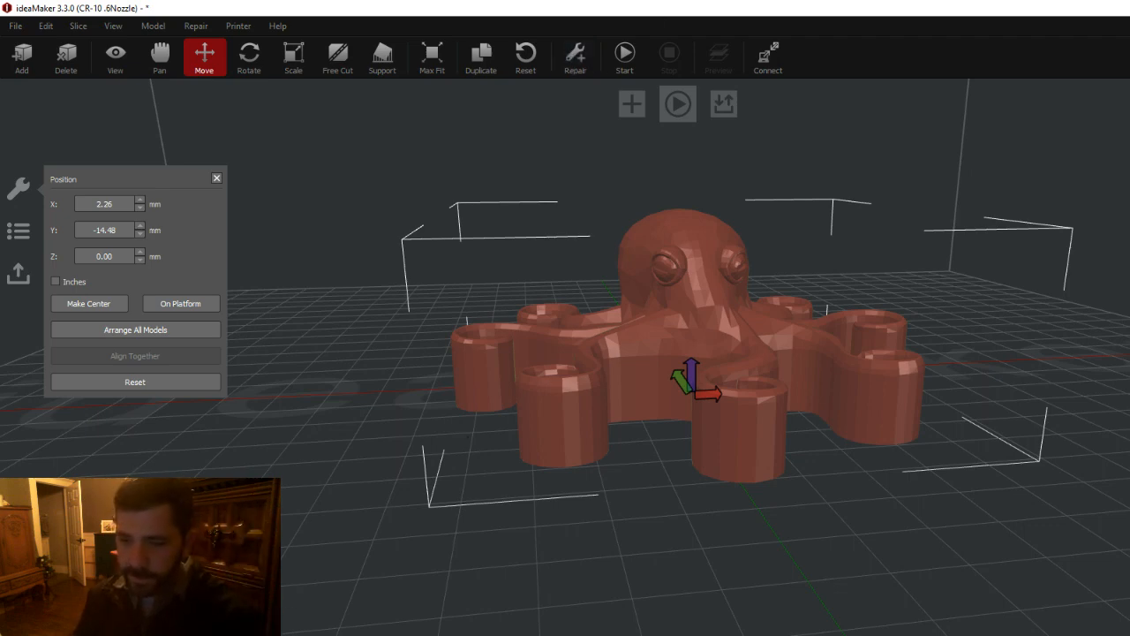
{"action": "key", "text": "alt+Tab"}
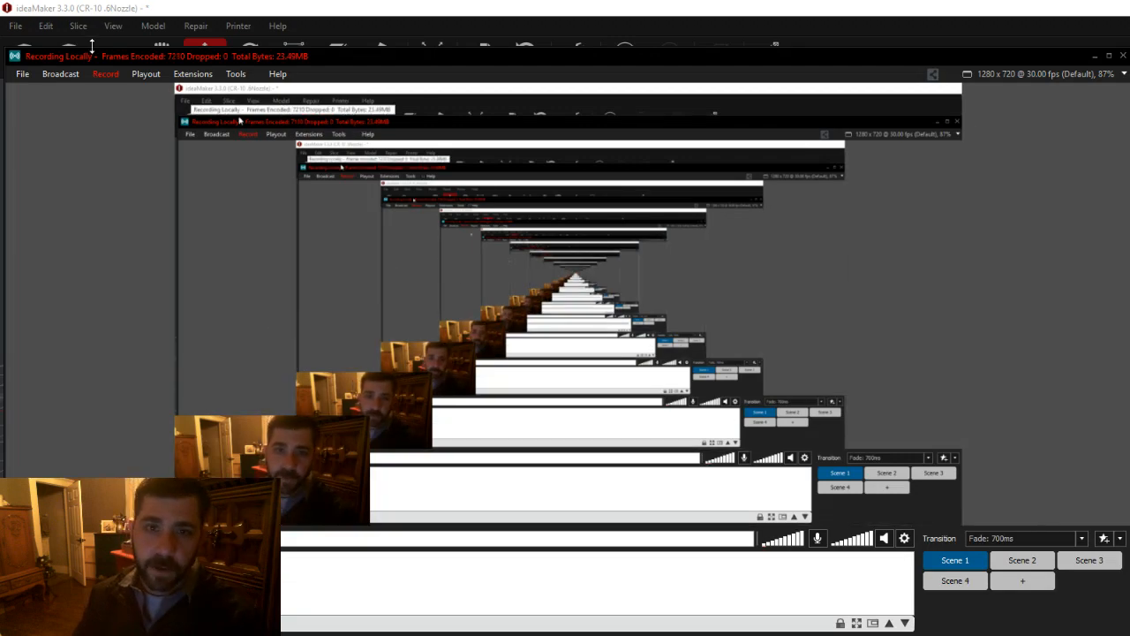